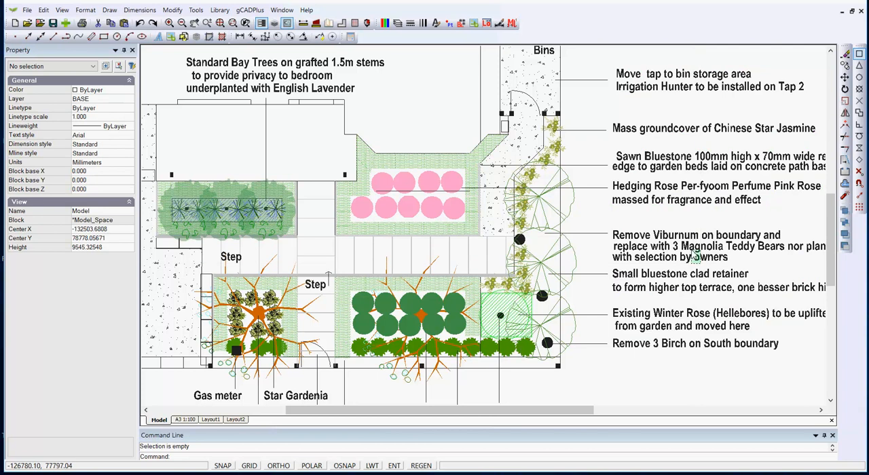
Inspect the separate text lines making up the Viburnum and Winter Rose notes beside the plan.
{"action": "left_click", "coordinate": [682, 230]}
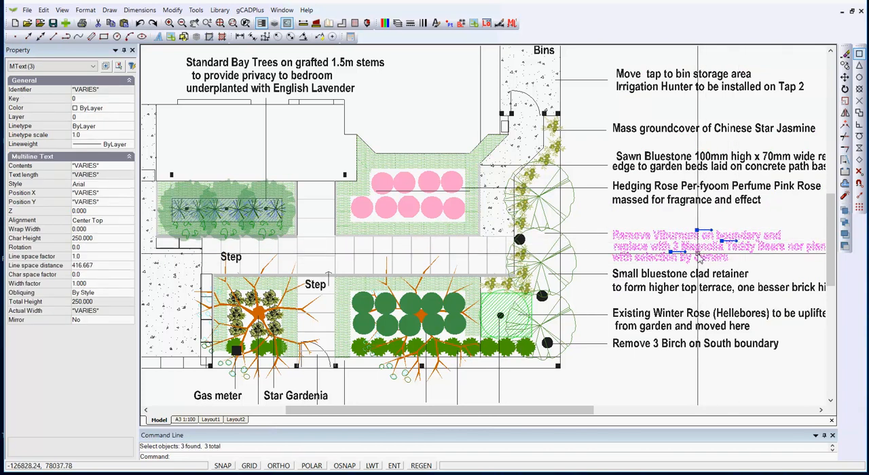
{"action": "key", "text": "Escape"}
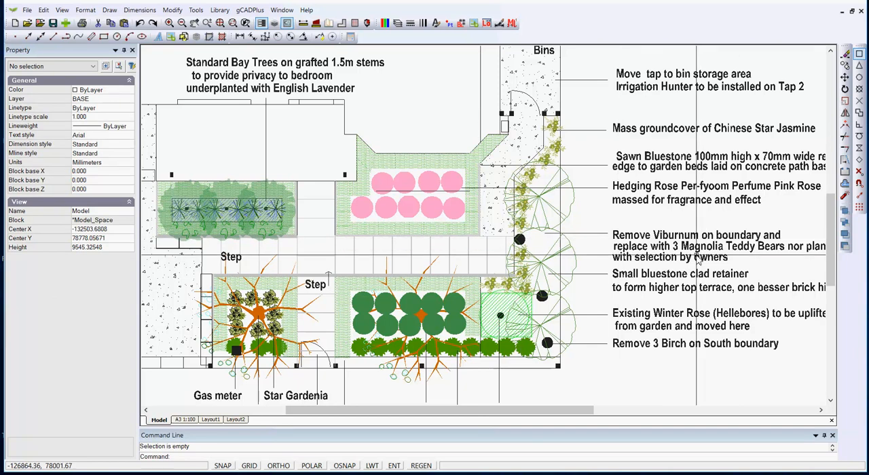
{"action": "left_click", "coordinate": [110, 10]}
{"action": "mouse_move", "coordinate": [179, 179]}
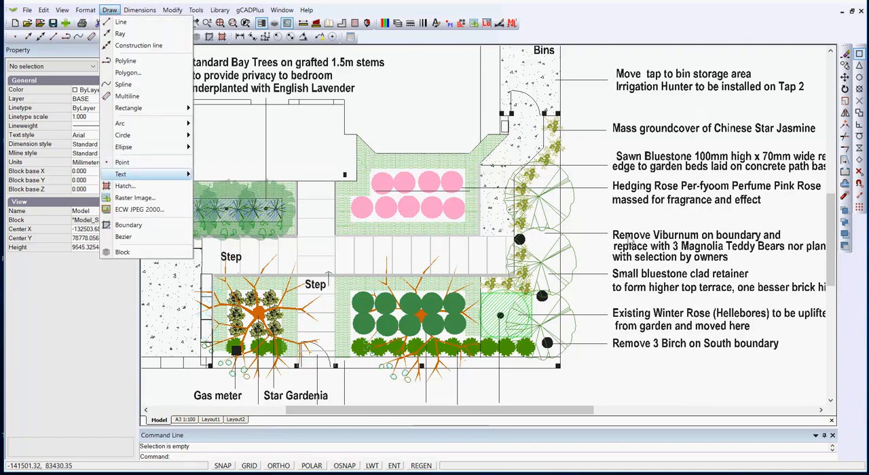
{"action": "left_click", "coordinate": [620, 327]}
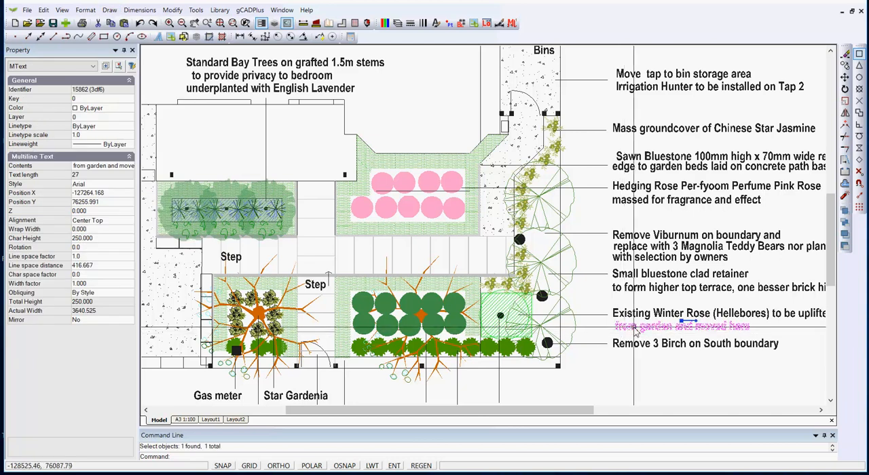
{"action": "key", "text": "Escape"}
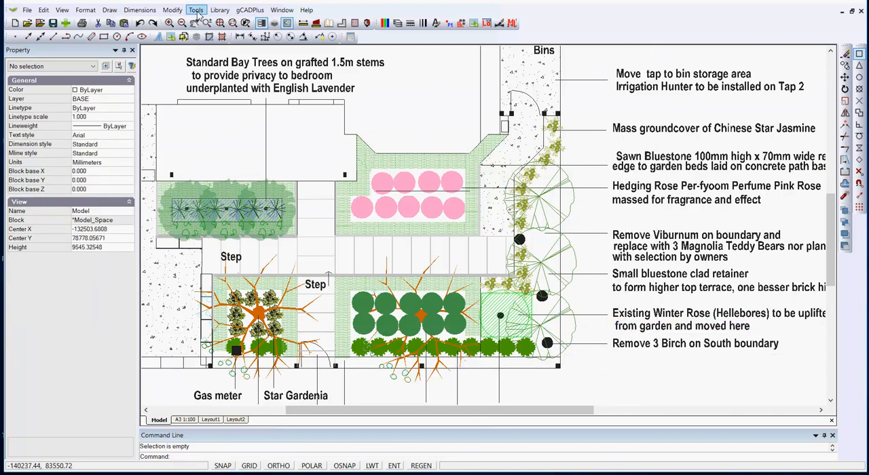
Align all the text notes beside the plan in Left mode, using the start of the Hedging Rose note as base point.
{"action": "left_click", "coordinate": [171, 9]}
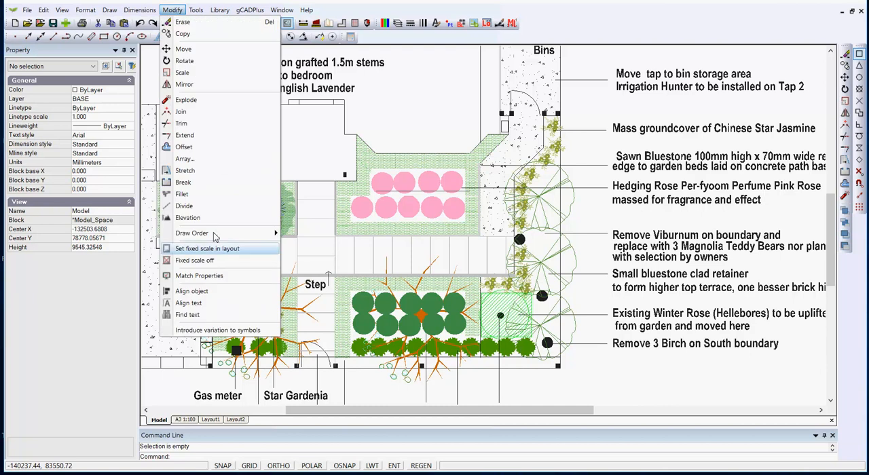
{"action": "left_click", "coordinate": [188, 304]}
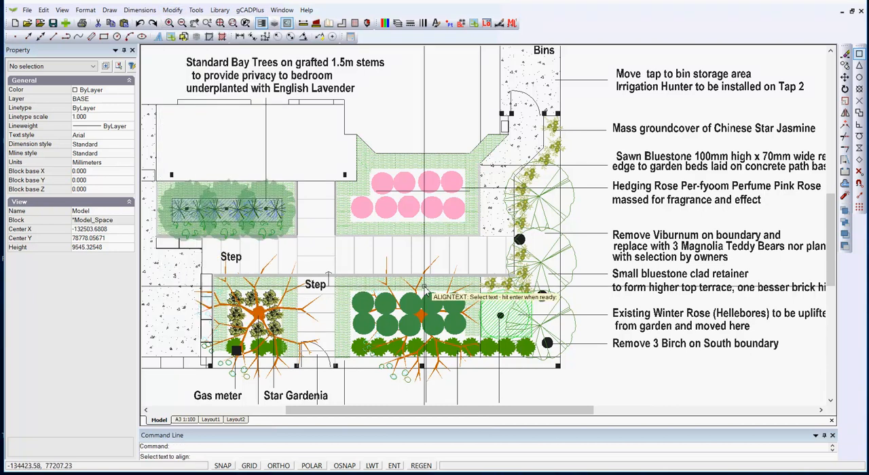
{"action": "left_click", "coordinate": [689, 391]}
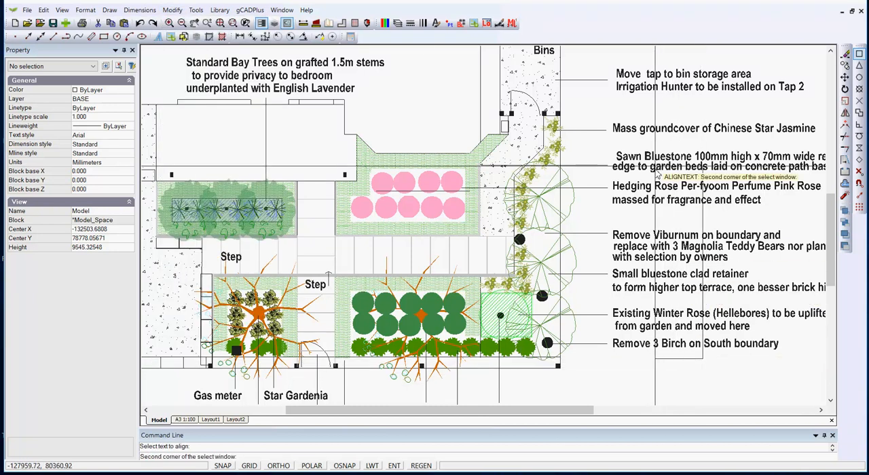
{"action": "left_click", "coordinate": [642, 61]}
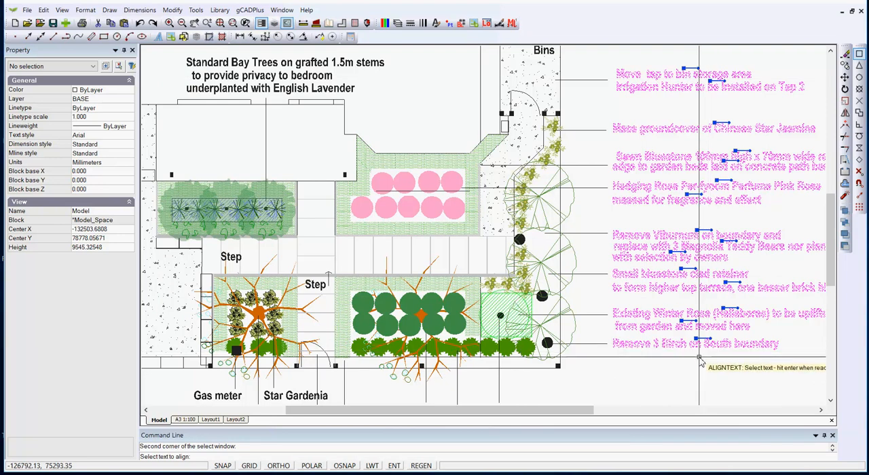
{"action": "key", "text": "Return"}
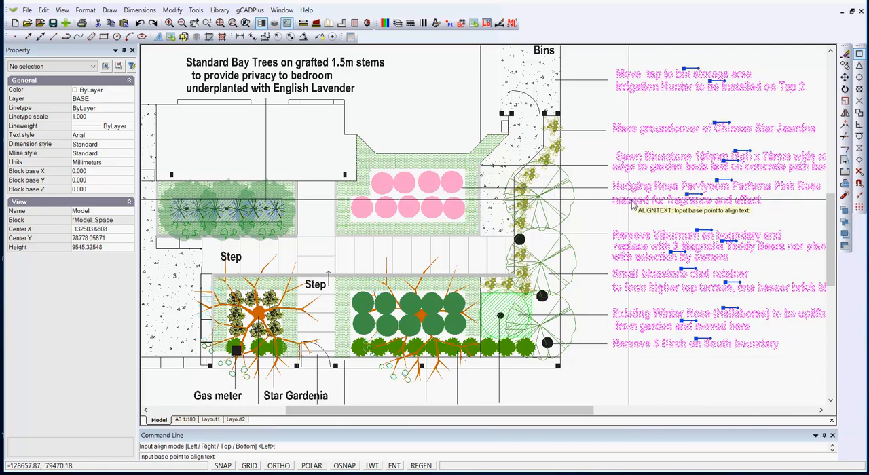
{"action": "left_click", "coordinate": [614, 190]}
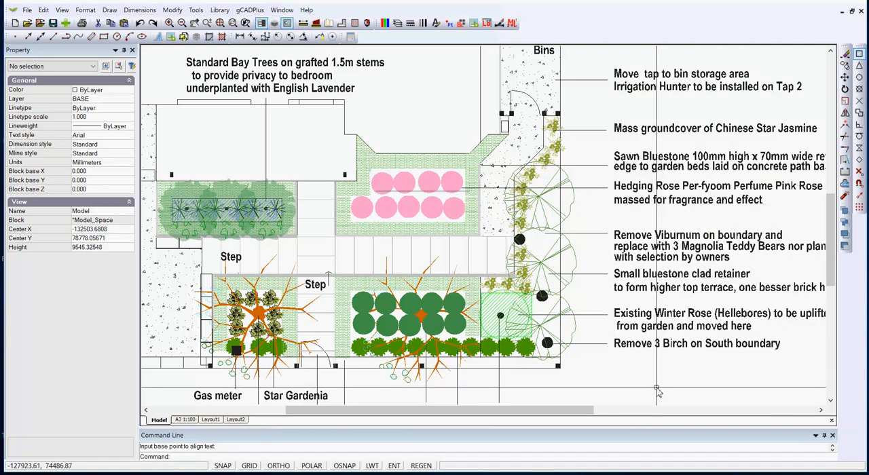
Check the text properties of the two separate lines of the Winter Rose note.
{"action": "left_click", "coordinate": [657, 328]}
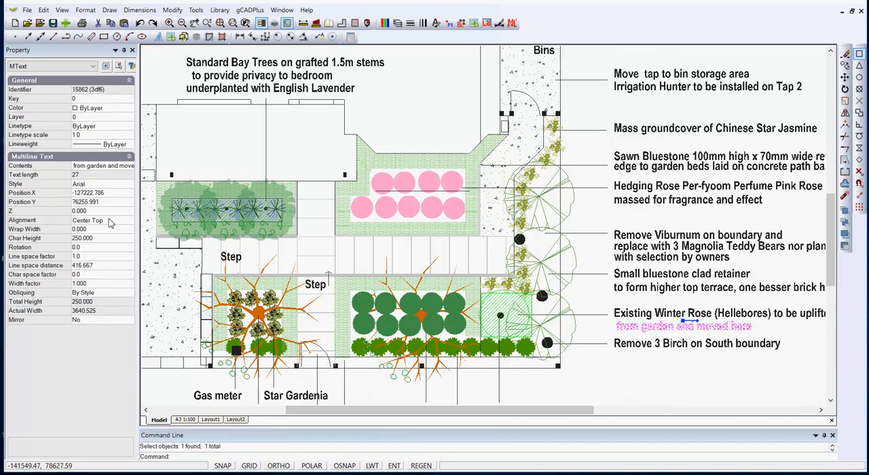
{"action": "key", "text": "Escape"}
{"action": "left_click", "coordinate": [650, 314]}
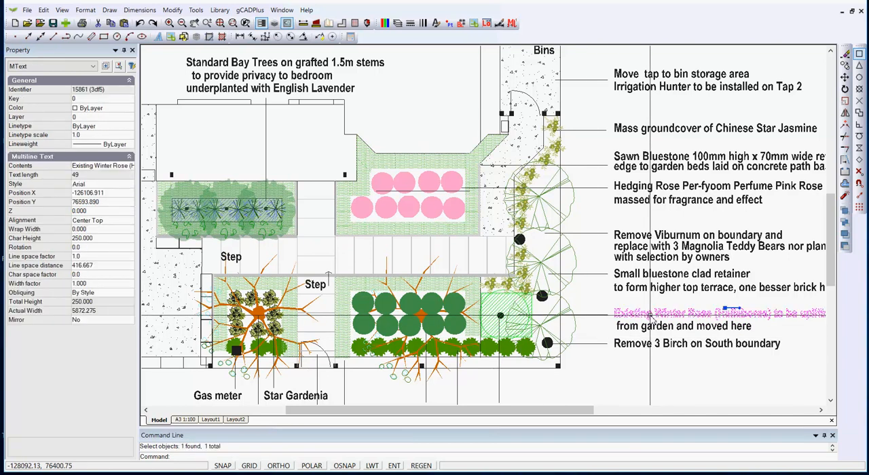
{"action": "key", "text": "Escape"}
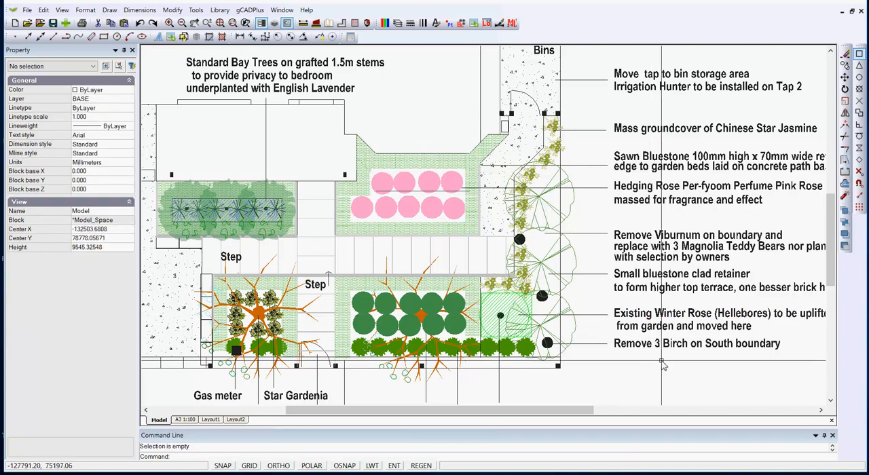
Move the second set of multiline notes from the far side of the drawing closer to the original notes.
{"action": "scroll", "coordinate": [641, 349], "scroll_direction": "down", "scroll_amount": 3}
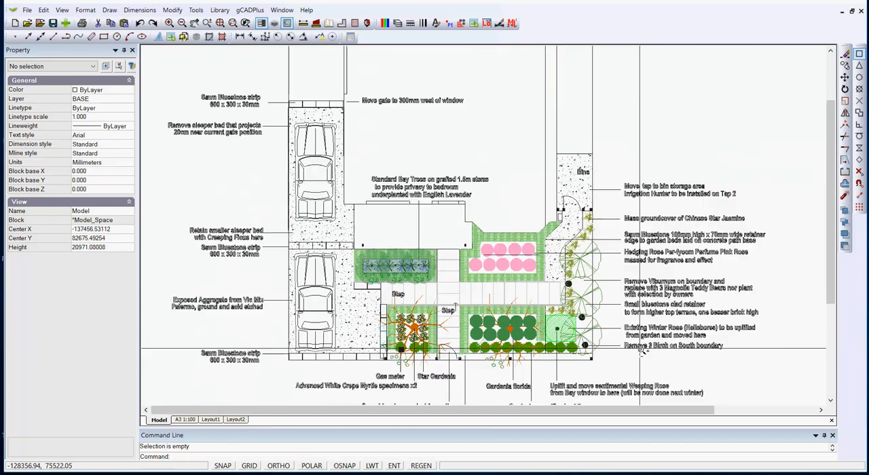
{"action": "scroll", "coordinate": [641, 349], "scroll_direction": "up", "scroll_amount": 1}
{"action": "middle_click_drag", "start_coordinate": [622, 297], "coordinate": [535, 270]}
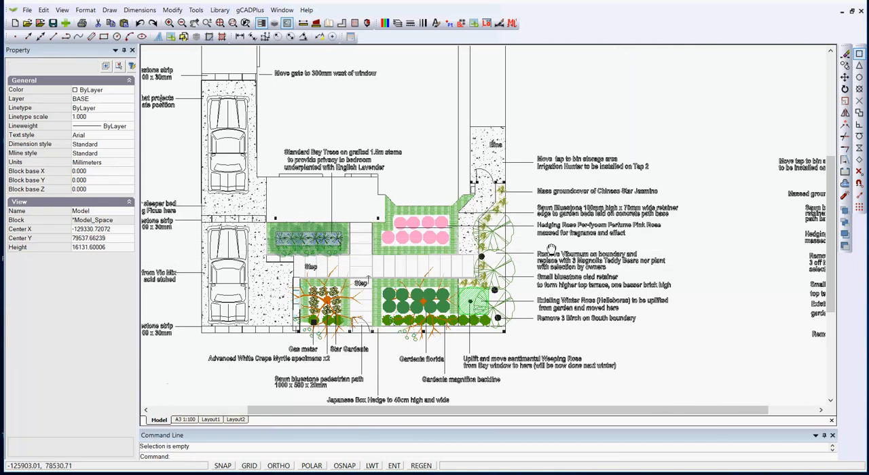
{"action": "middle_click_drag", "start_coordinate": [604, 254], "coordinate": [475, 239]}
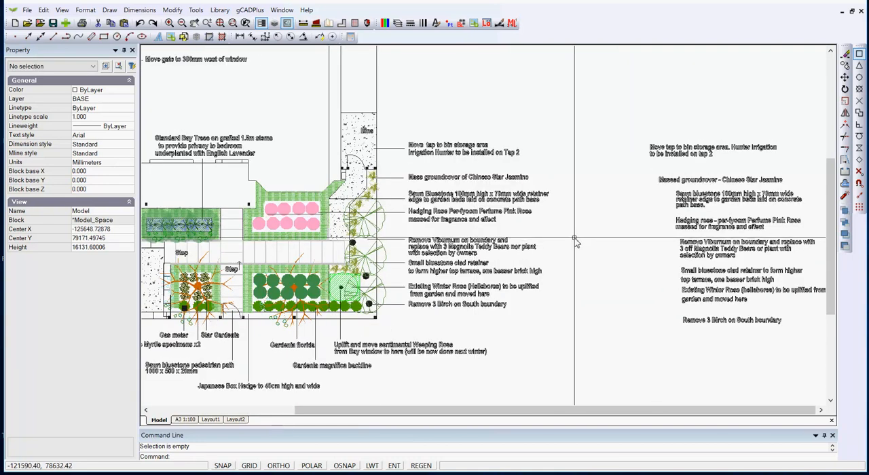
{"action": "left_click_drag", "start_coordinate": [766, 336], "coordinate": [641, 121]}
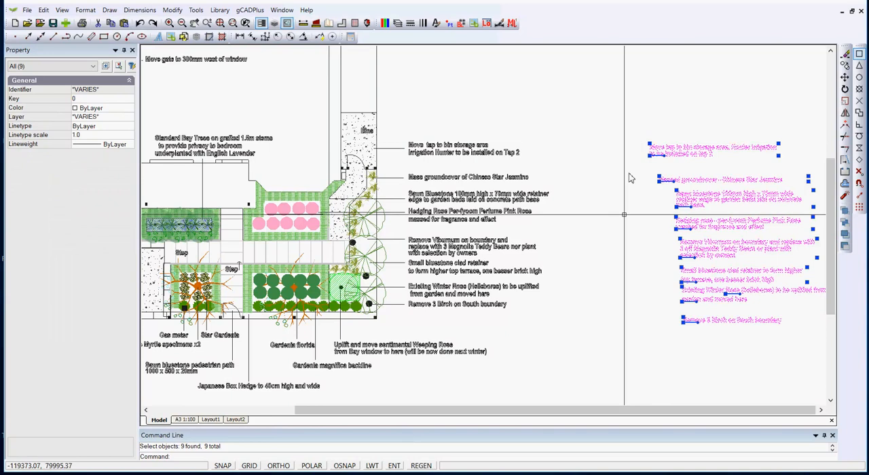
{"action": "right_click", "coordinate": [629, 221]}
{"action": "left_click", "coordinate": [662, 271]}
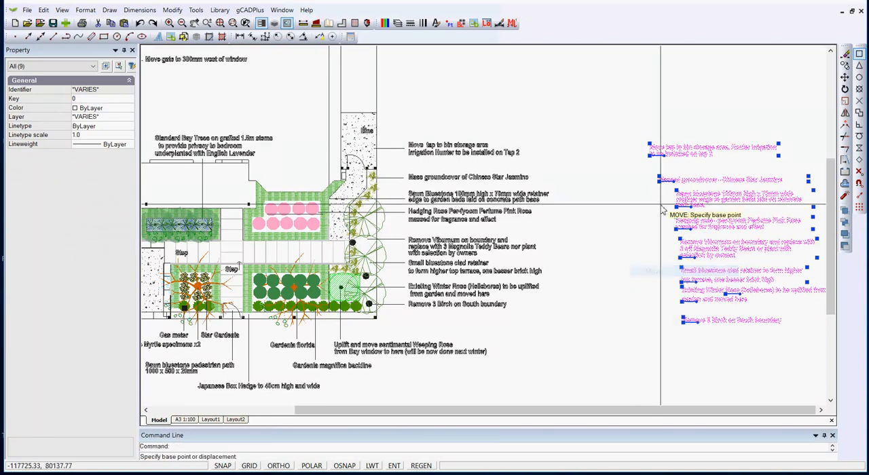
{"action": "left_click", "coordinate": [665, 204]}
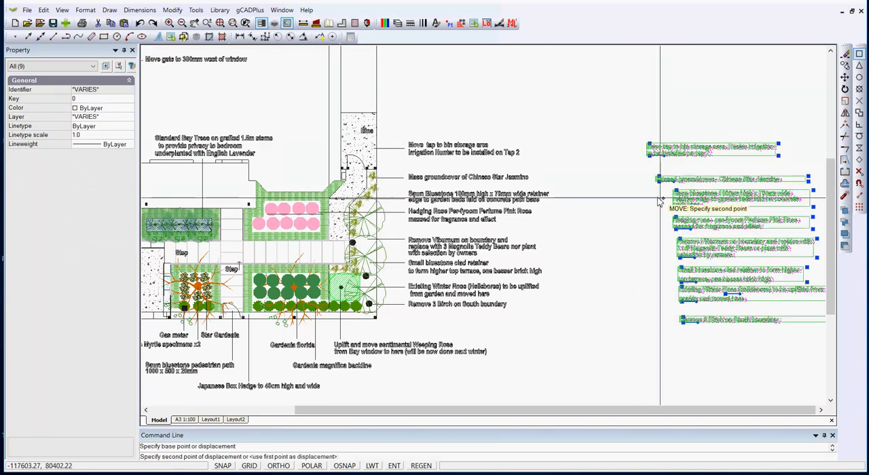
{"action": "left_click", "coordinate": [582, 201]}
{"action": "key", "text": "Escape"}
Inspect the properties of the wrapped multiline note about moving the tap to the bin storage area.
{"action": "scroll", "coordinate": [585, 183], "scroll_direction": "up", "scroll_amount": 3}
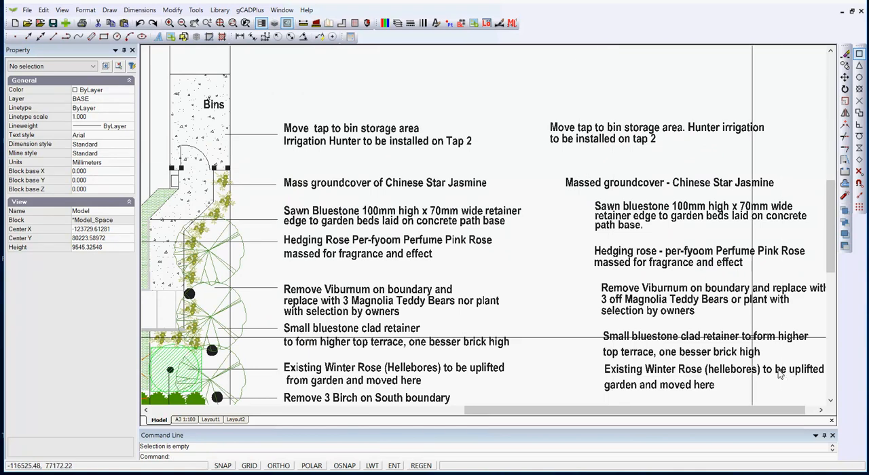
{"action": "left_click", "coordinate": [611, 133]}
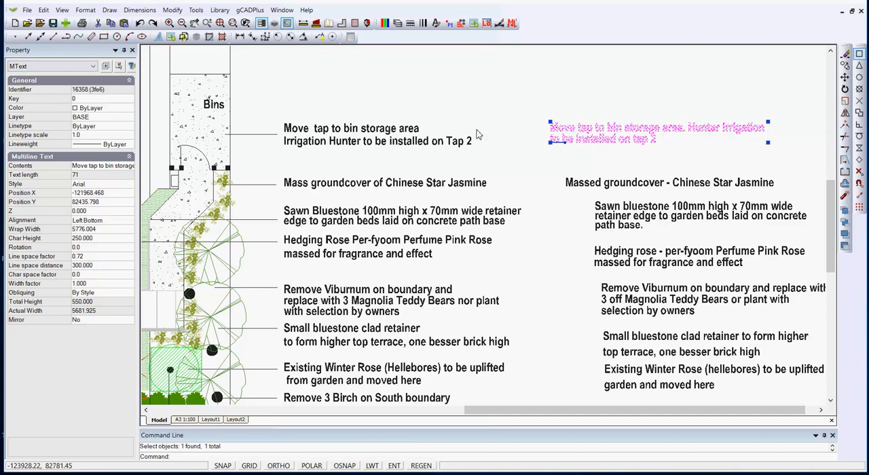
{"action": "key", "text": "Escape"}
Erase the original line-by-line notes beside the plan's leader lines.
{"action": "scroll", "coordinate": [477, 135], "scroll_direction": "down", "scroll_amount": 2}
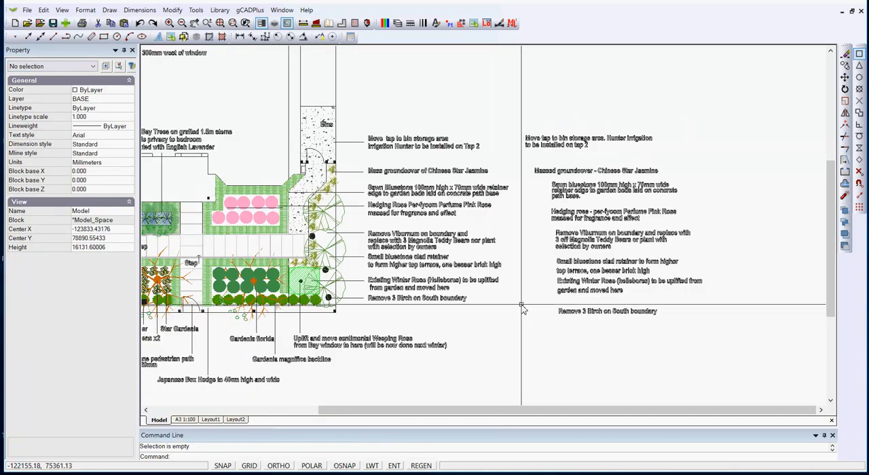
{"action": "left_click_drag", "start_coordinate": [522, 309], "coordinate": [422, 129]}
{"action": "right_click", "coordinate": [486, 245]}
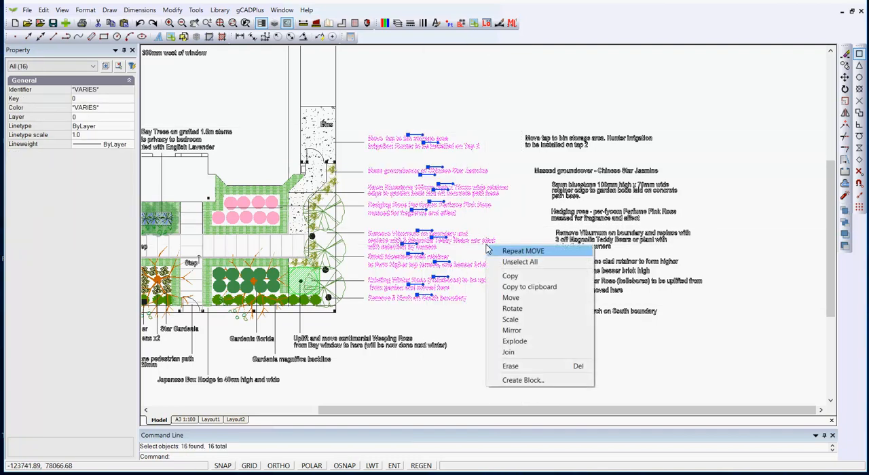
{"action": "left_click", "coordinate": [527, 366]}
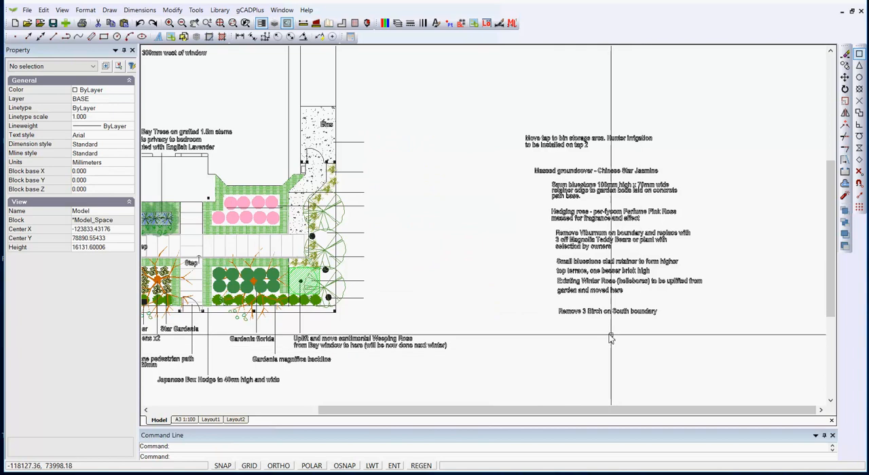
Move the multiline notes next to the leader lines, placing the tap note at the end of the uppermost leader.
{"action": "left_click_drag", "start_coordinate": [621, 331], "coordinate": [524, 123]}
{"action": "right_click", "coordinate": [499, 222]}
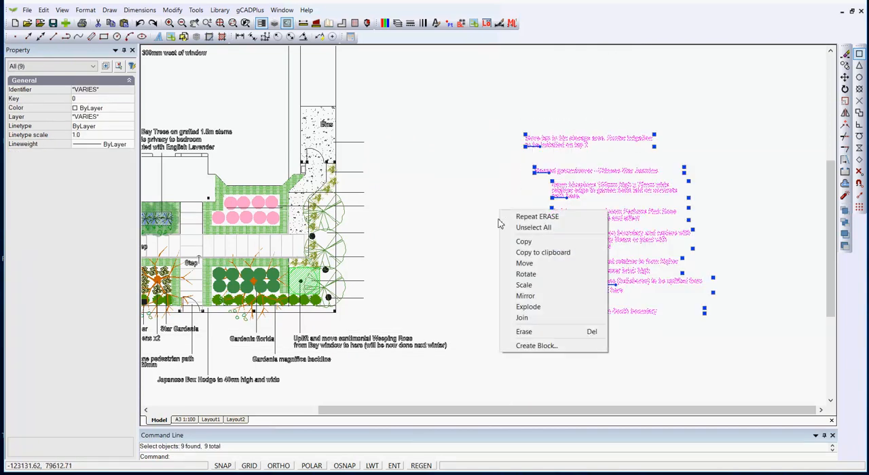
{"action": "left_click", "coordinate": [533, 263]}
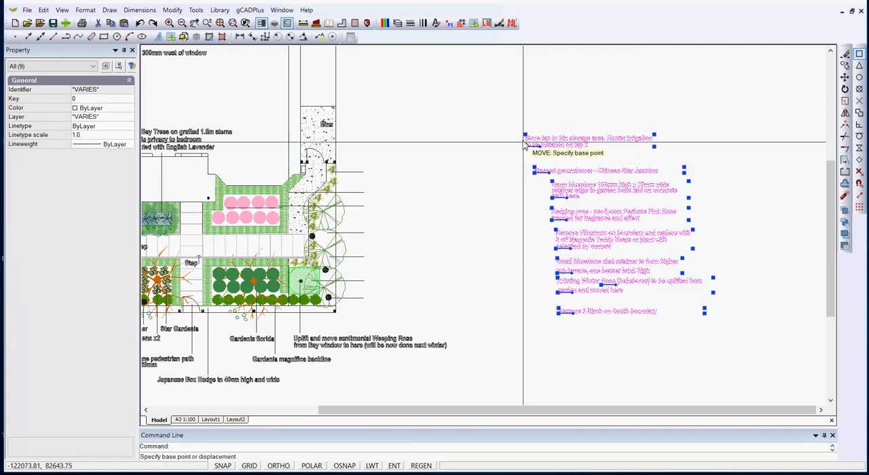
{"action": "left_click", "coordinate": [524, 148]}
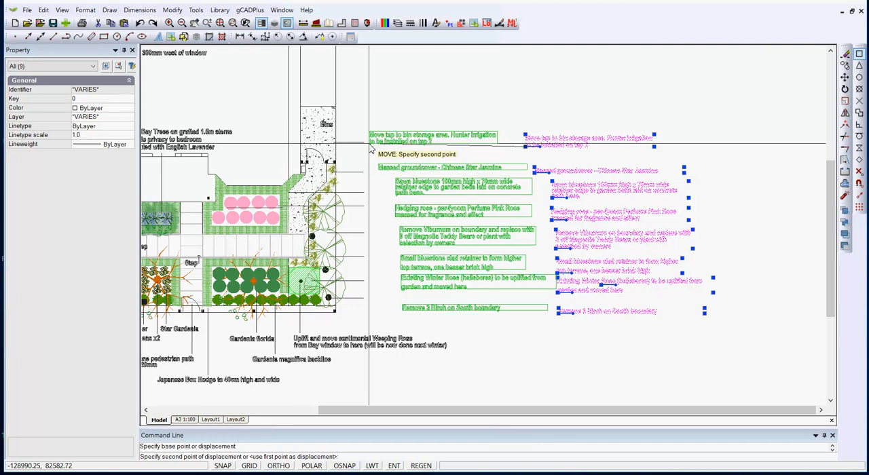
{"action": "left_click", "coordinate": [370, 147]}
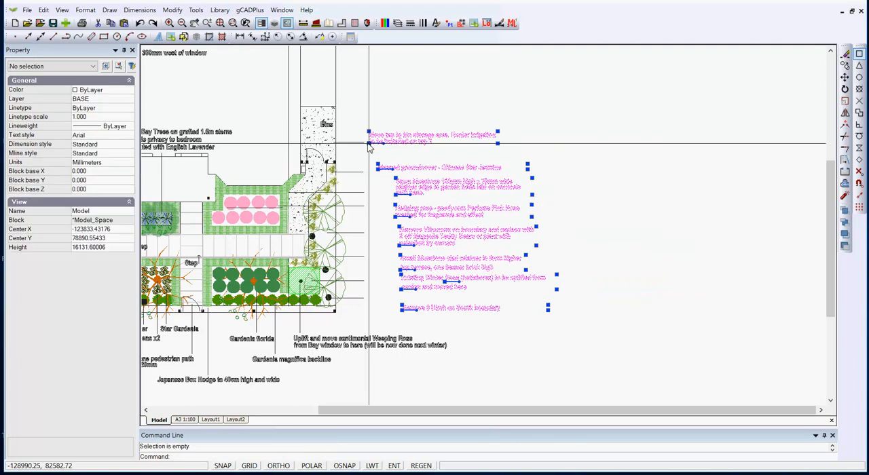
Try to align the relocated multiline notes with the Align Text command.
{"action": "left_click", "coordinate": [426, 313]}
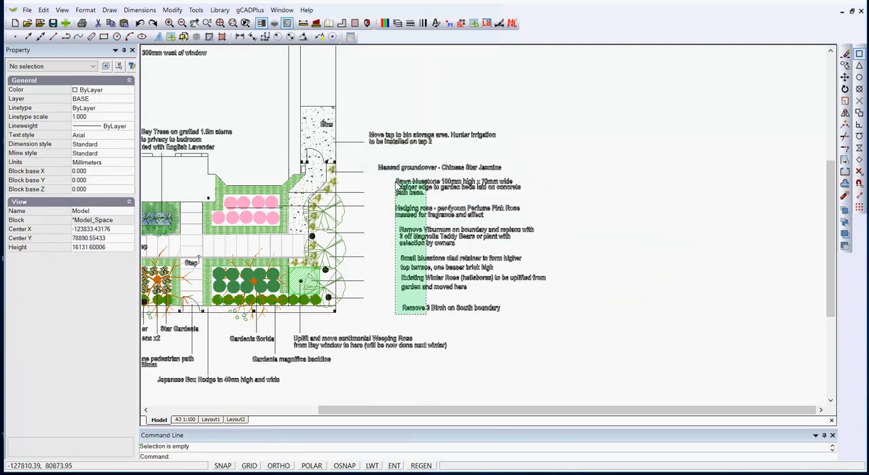
{"action": "key", "text": "Escape"}
{"action": "left_click", "coordinate": [167, 11]}
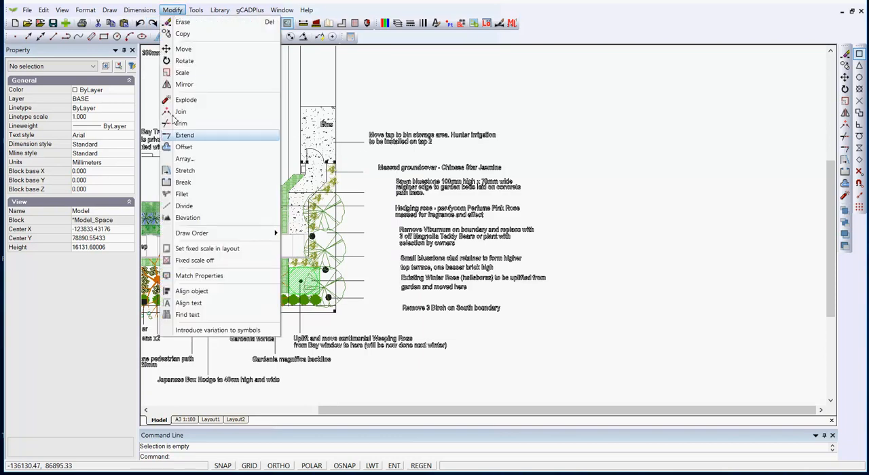
{"action": "left_click", "coordinate": [199, 306]}
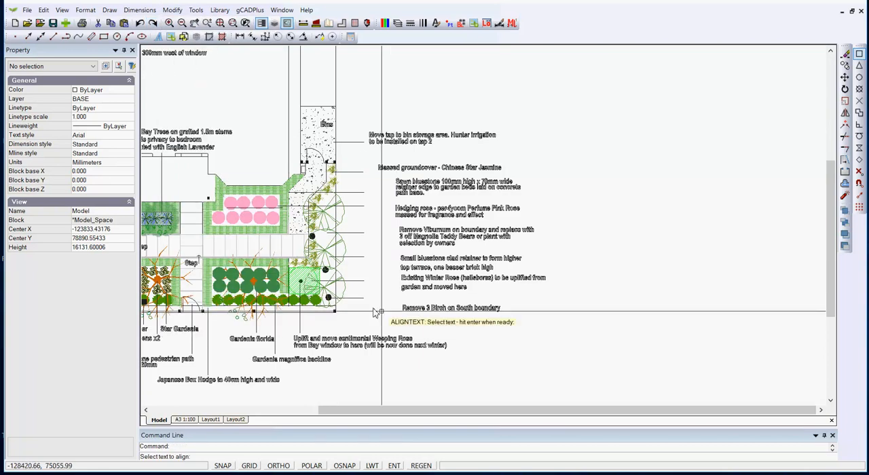
{"action": "left_click", "coordinate": [406, 318]}
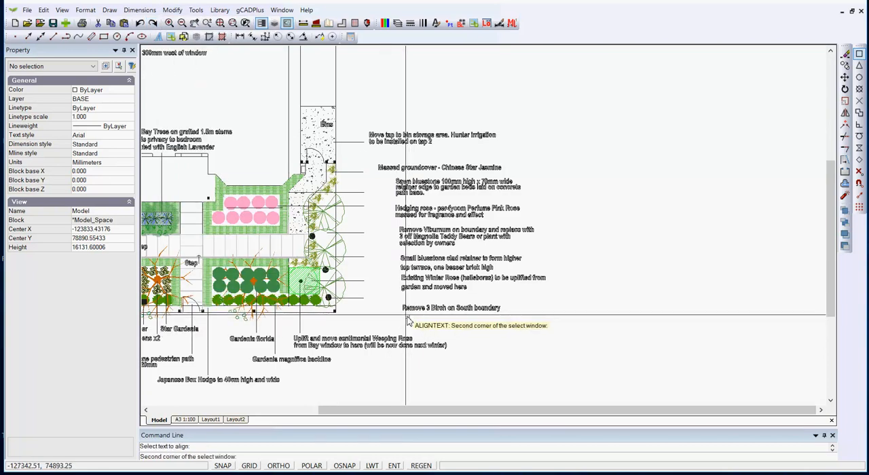
{"action": "left_click", "coordinate": [370, 136]}
{"action": "key", "text": "Return"}
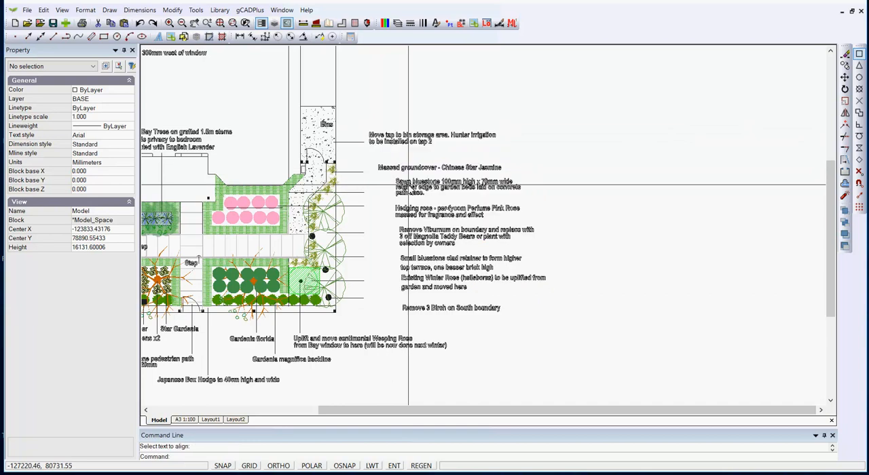
Left-align all the multiline notes with Align Text, using the tap note's lower-left corner as the base point.
{"action": "right_click", "coordinate": [416, 320]}
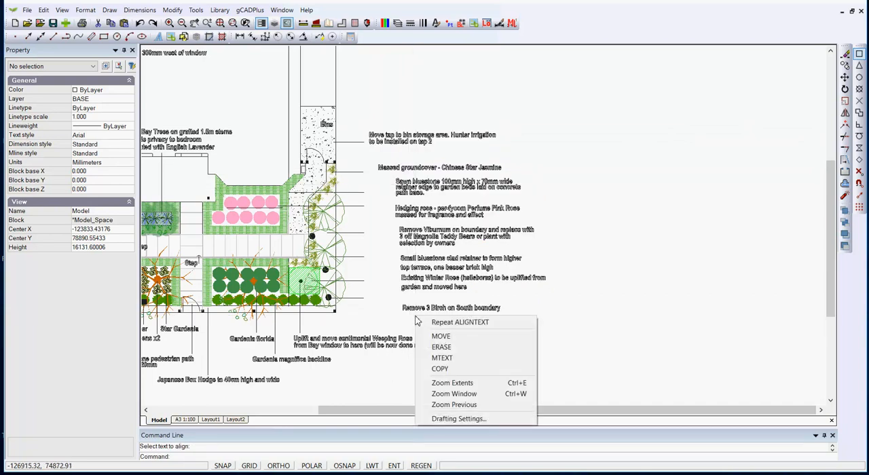
{"action": "left_click", "coordinate": [450, 322]}
{"action": "left_click", "coordinate": [429, 320]}
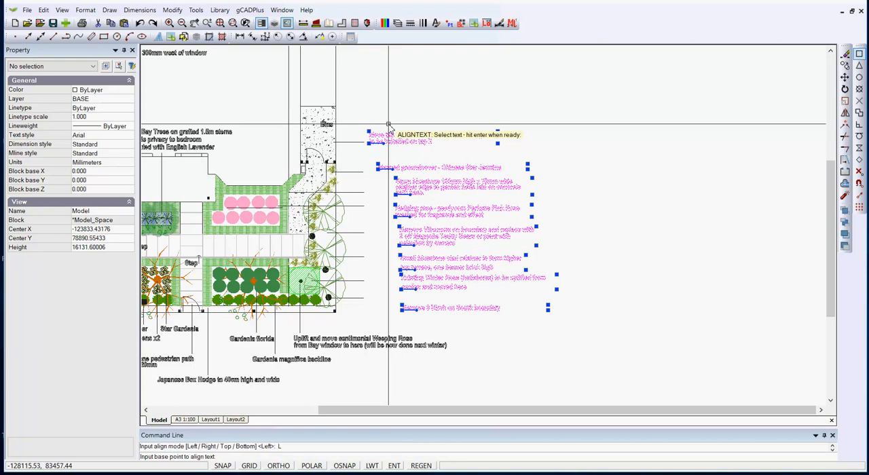
{"action": "left_click", "coordinate": [370, 144]}
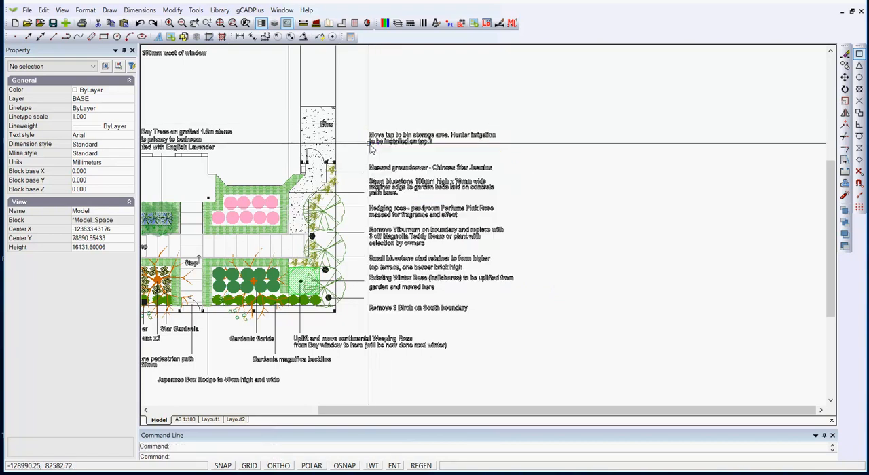
Inspect the text contents of the sawn bluestone note without editing its wording.
{"action": "scroll", "coordinate": [388, 207], "scroll_direction": "up", "scroll_amount": 3}
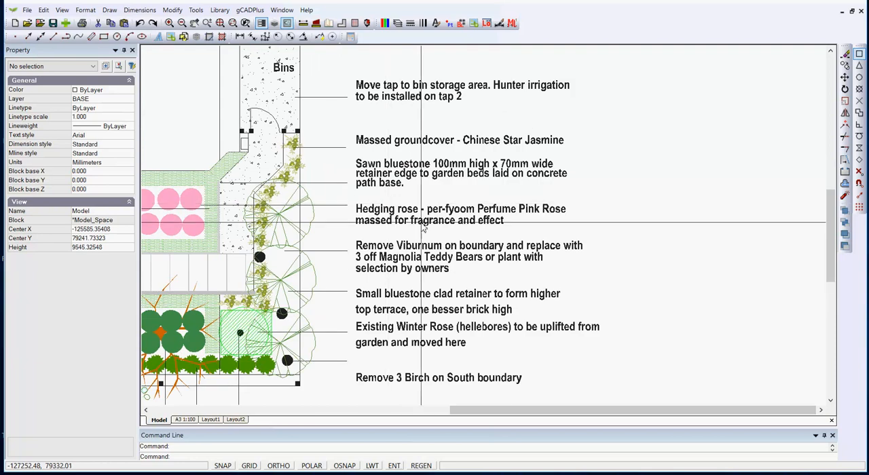
{"action": "left_click", "coordinate": [490, 175]}
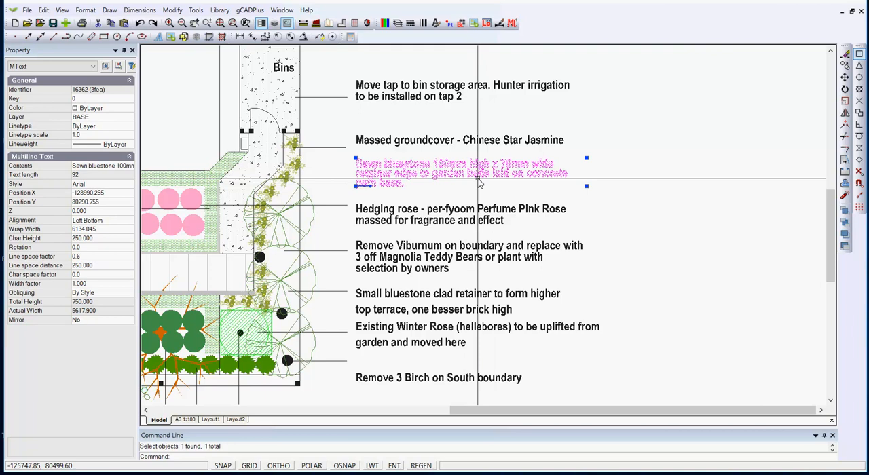
{"action": "left_click", "coordinate": [103, 172]}
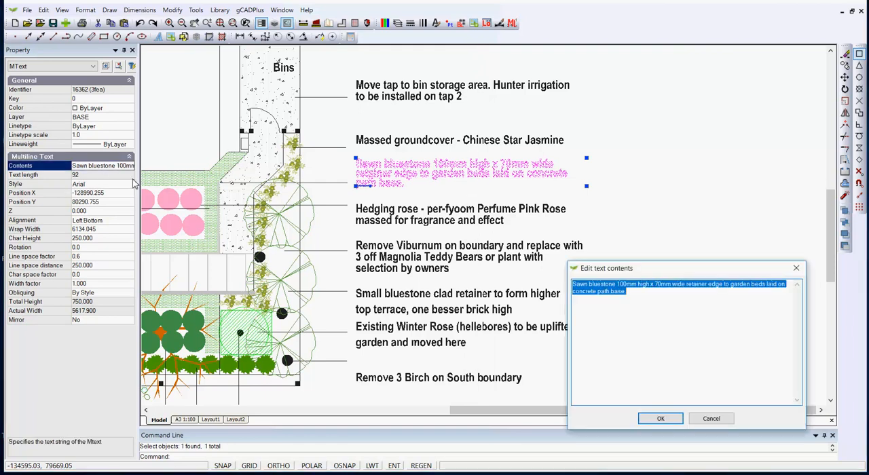
{"action": "left_click", "coordinate": [633, 300]}
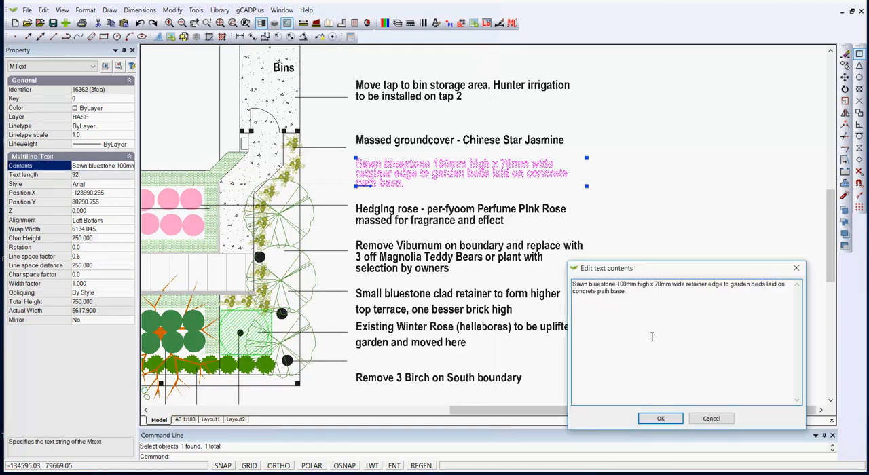
{"action": "left_click", "coordinate": [661, 420]}
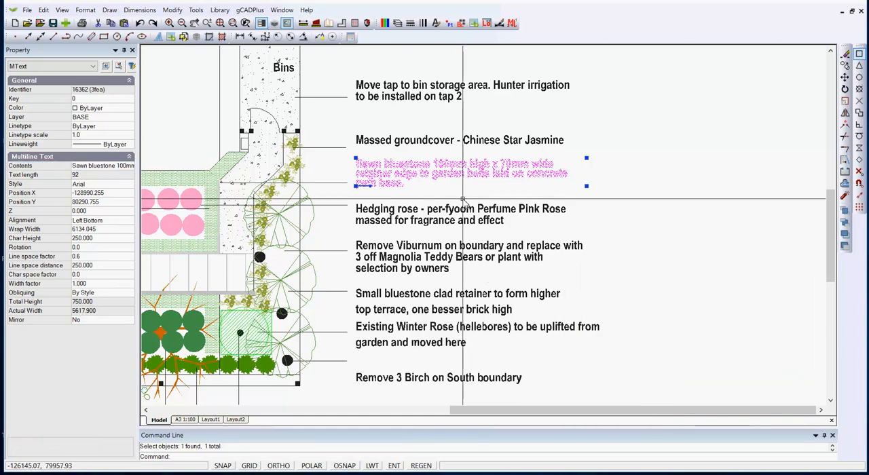
{"action": "key", "text": "Escape"}
Move the tap note straight down with polar tracking on, bringing its first line level with its leader line.
{"action": "left_click", "coordinate": [408, 101]}
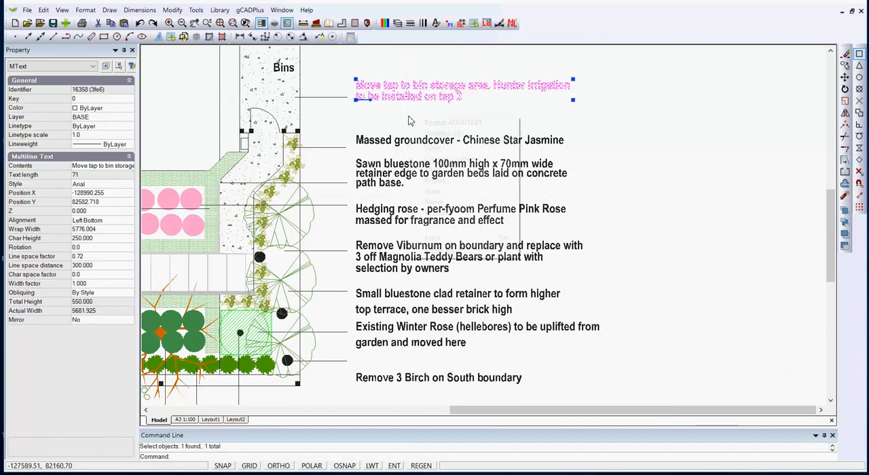
{"action": "right_click", "coordinate": [409, 116]}
{"action": "left_click", "coordinate": [435, 169]}
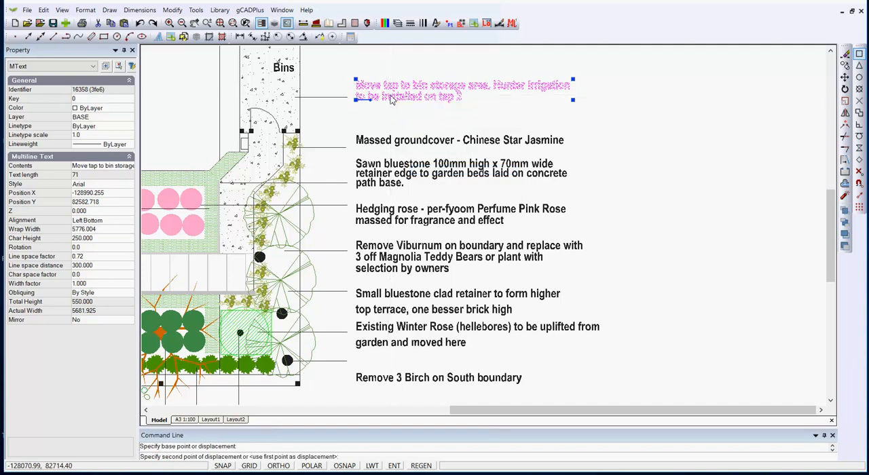
{"action": "left_click", "coordinate": [393, 99]}
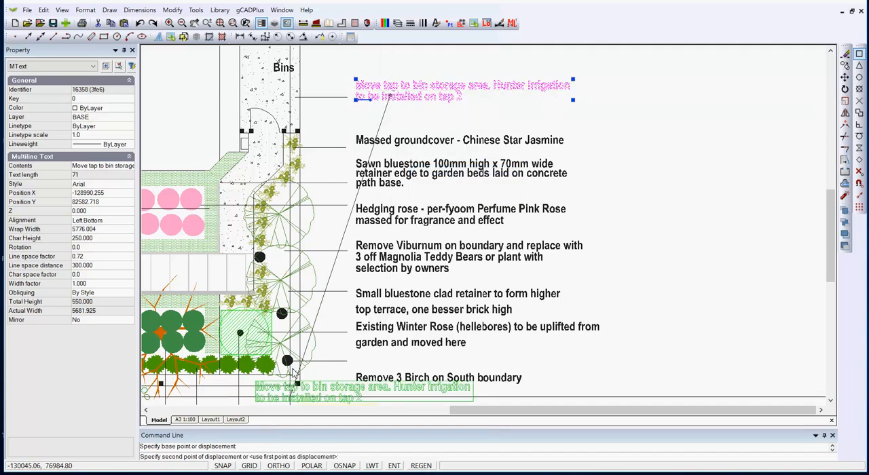
{"action": "left_click", "coordinate": [311, 466]}
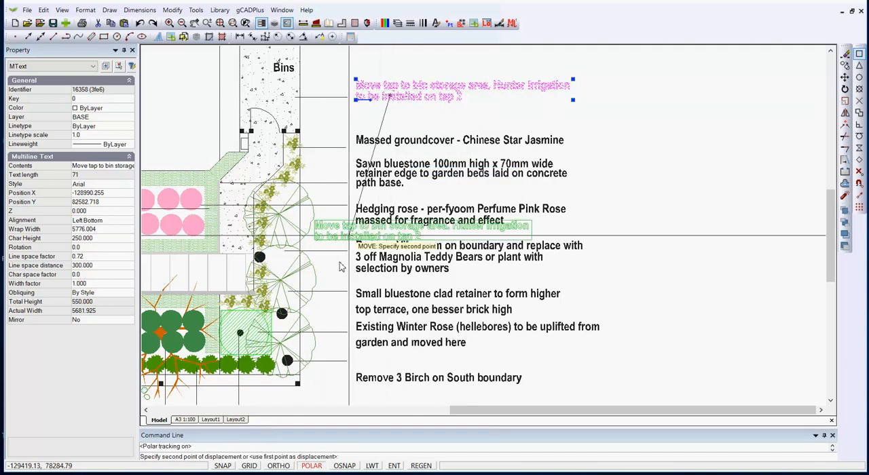
{"action": "left_click", "coordinate": [375, 114]}
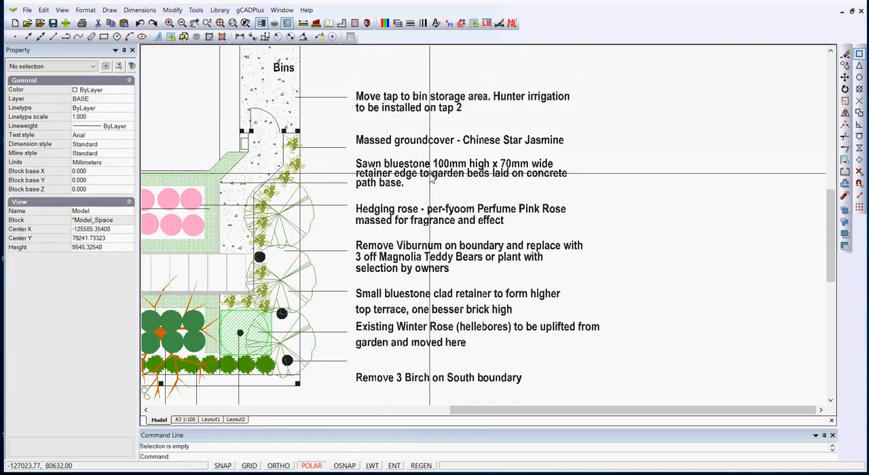
Compare the line spacing properties of the small bluestone clad retainer note and the tap note.
{"action": "left_click", "coordinate": [435, 294]}
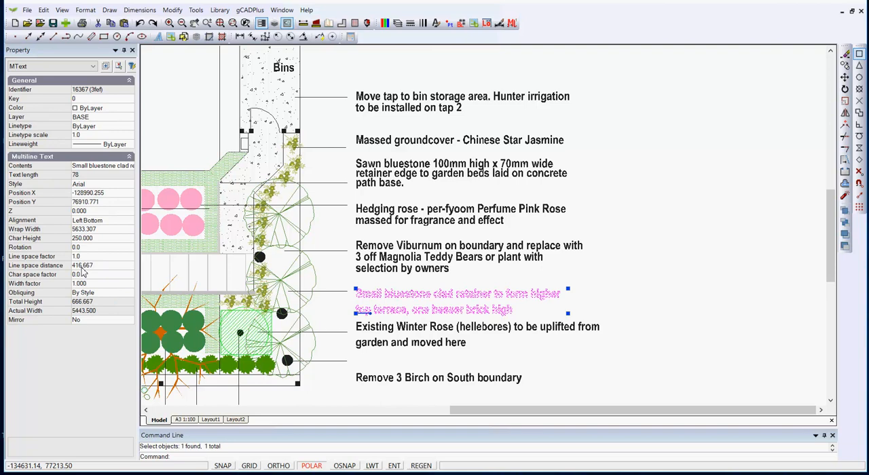
{"action": "key", "text": "Escape"}
{"action": "scroll", "coordinate": [384, 302], "scroll_direction": "up", "scroll_amount": 3}
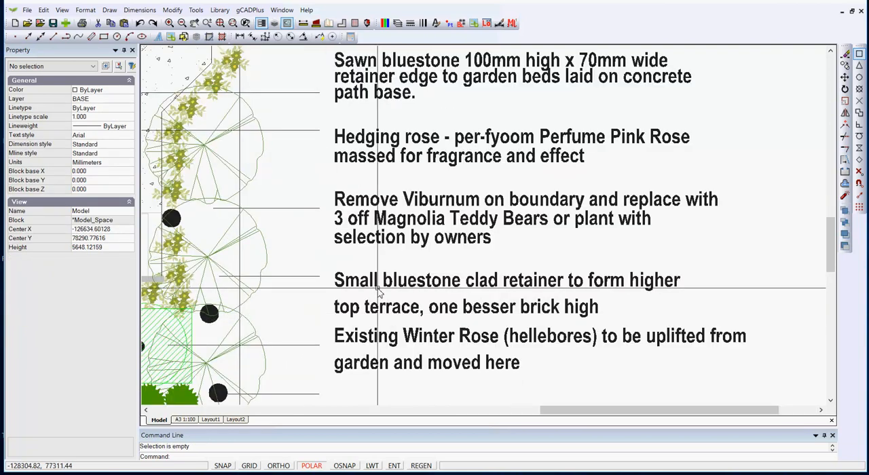
{"action": "scroll", "coordinate": [381, 292], "scroll_direction": "down", "scroll_amount": 3}
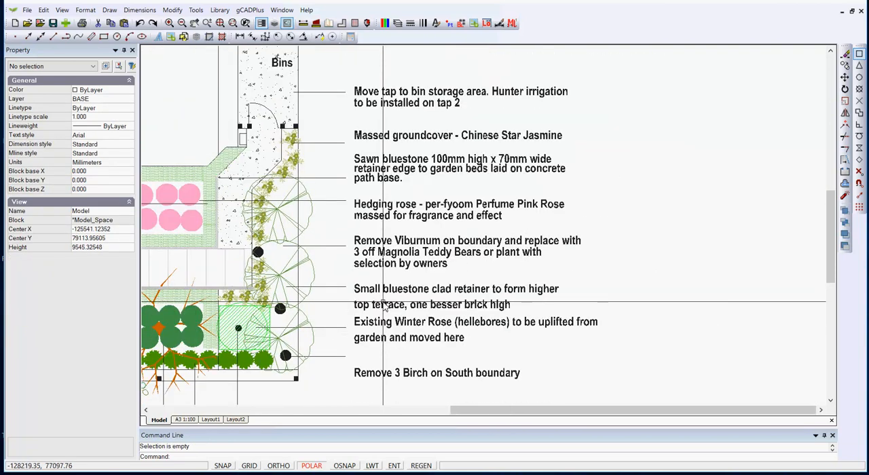
{"action": "left_click", "coordinate": [462, 97]}
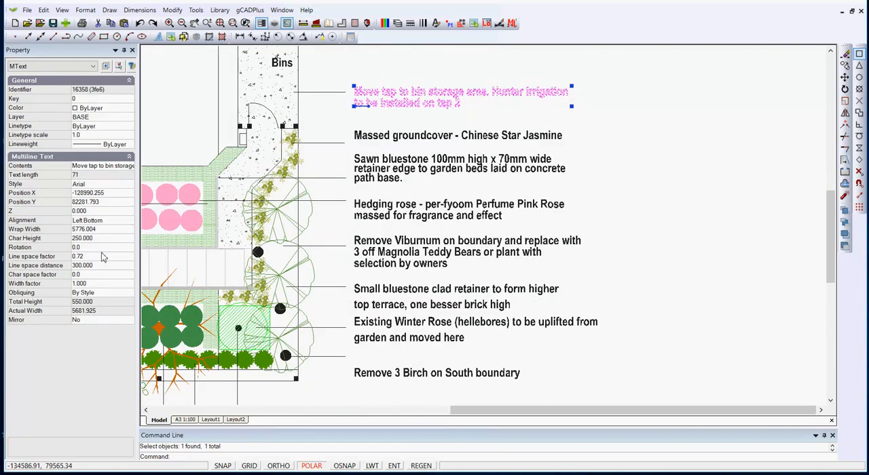
{"action": "key", "text": "Escape"}
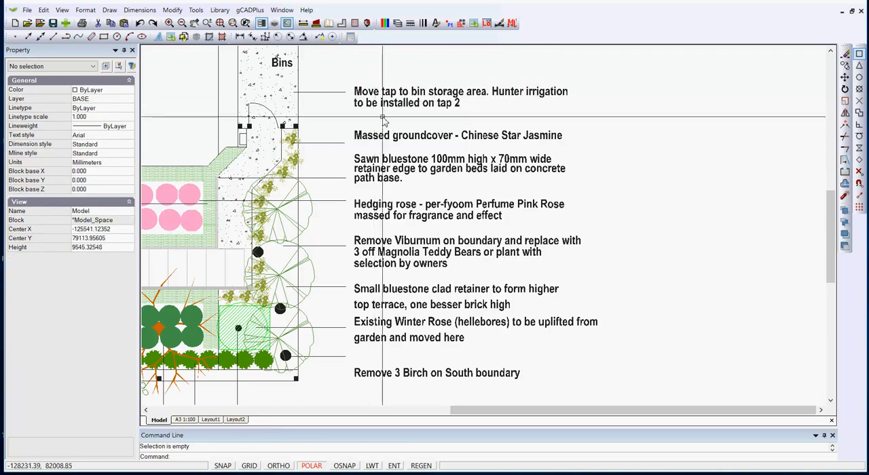
Apply the tap note's properties to all the notes below it with Match Properties, and review the tap note's settings.
{"action": "left_click", "coordinate": [178, 13]}
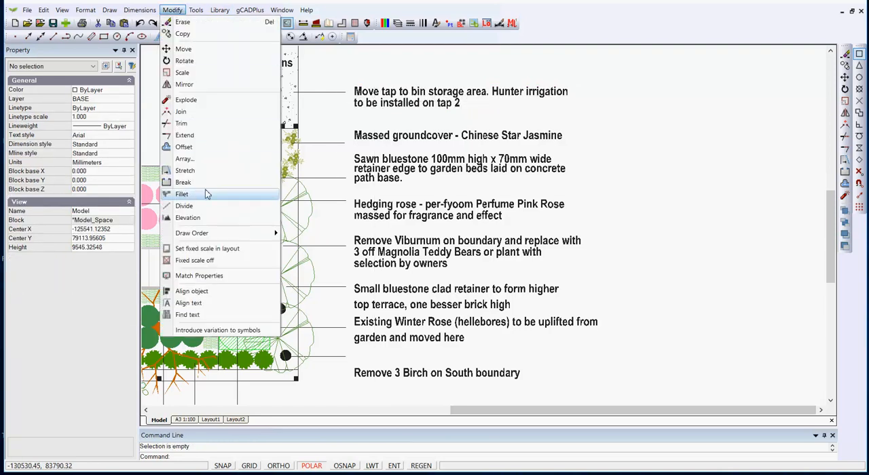
{"action": "left_click", "coordinate": [200, 276]}
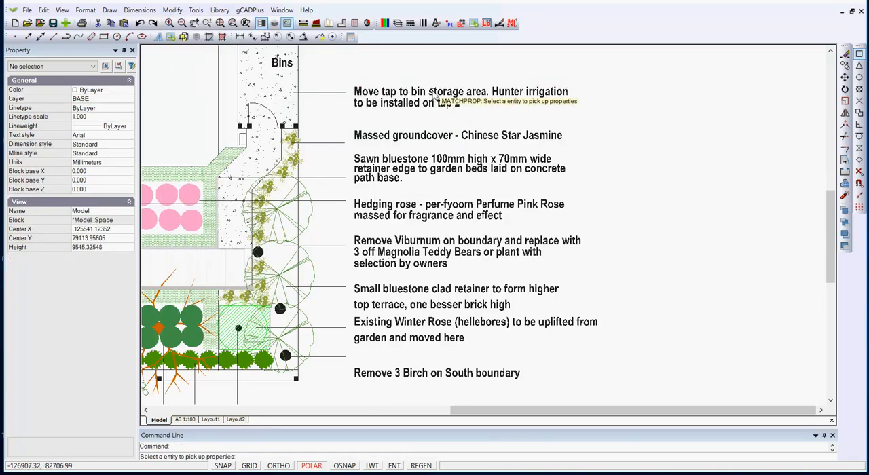
{"action": "left_click", "coordinate": [433, 95]}
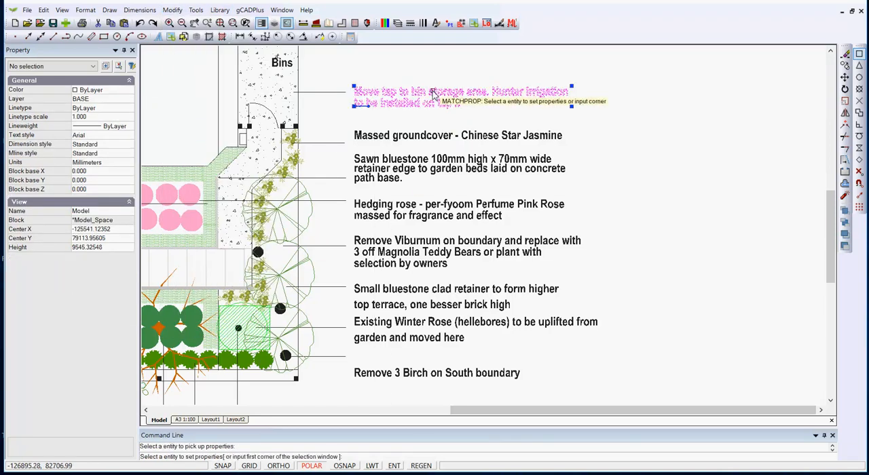
{"action": "left_click", "coordinate": [556, 383]}
{"action": "left_click", "coordinate": [470, 132]}
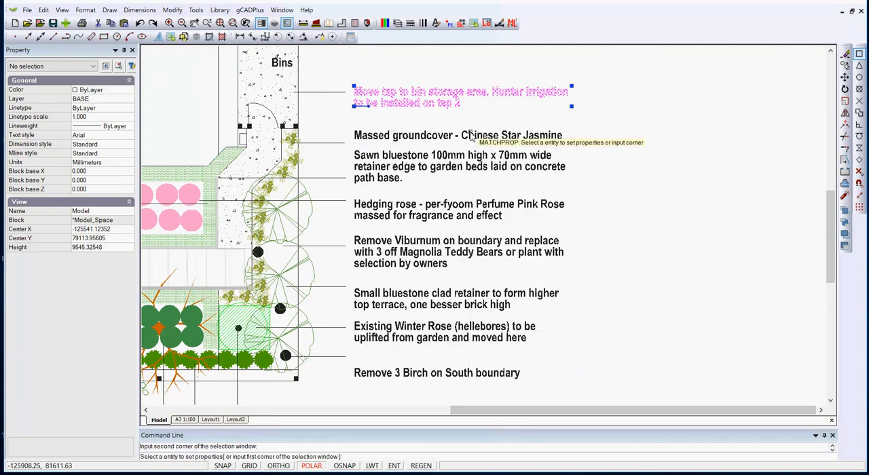
{"action": "right_click", "coordinate": [627, 295]}
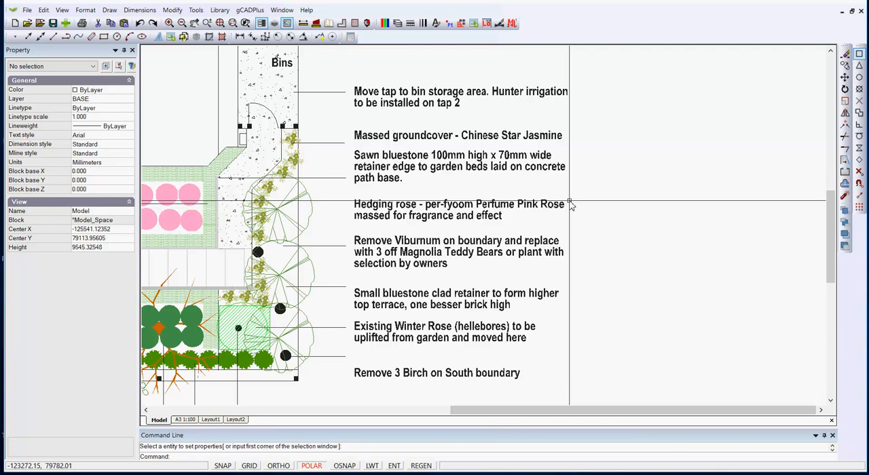
{"action": "left_click", "coordinate": [441, 96]}
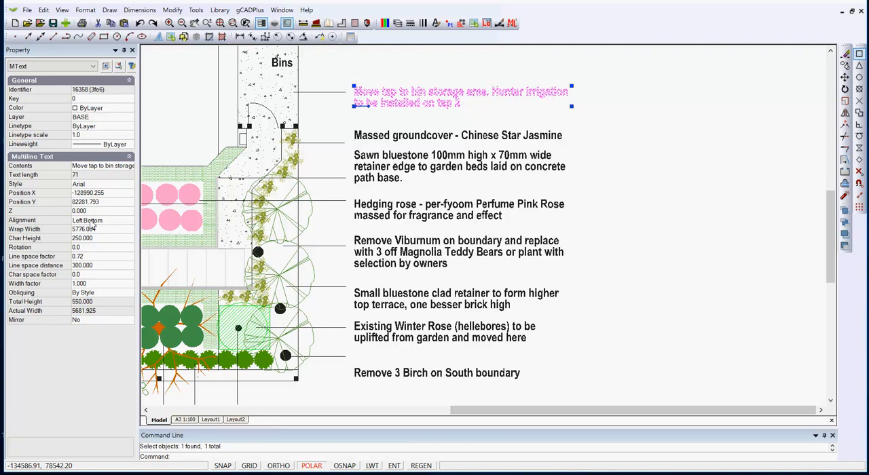
{"action": "key", "text": "Escape"}
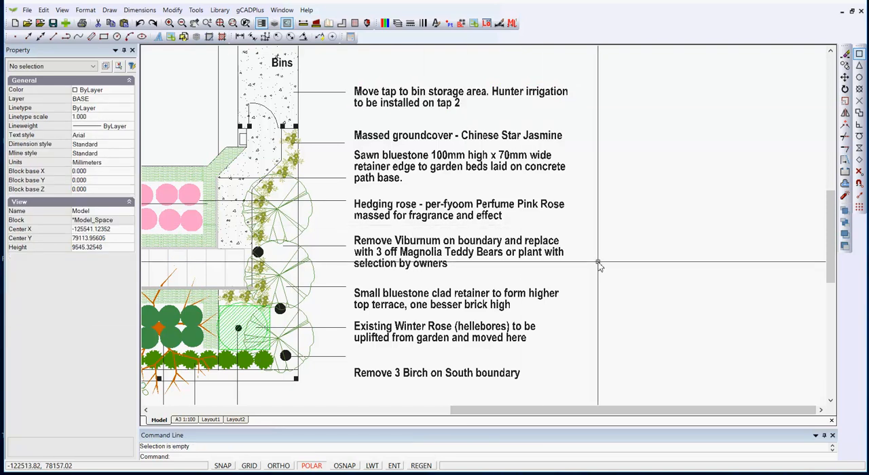
Move the small bluestone clad retainer note straight up so its first line is level with its leader line.
{"action": "left_click", "coordinate": [524, 309]}
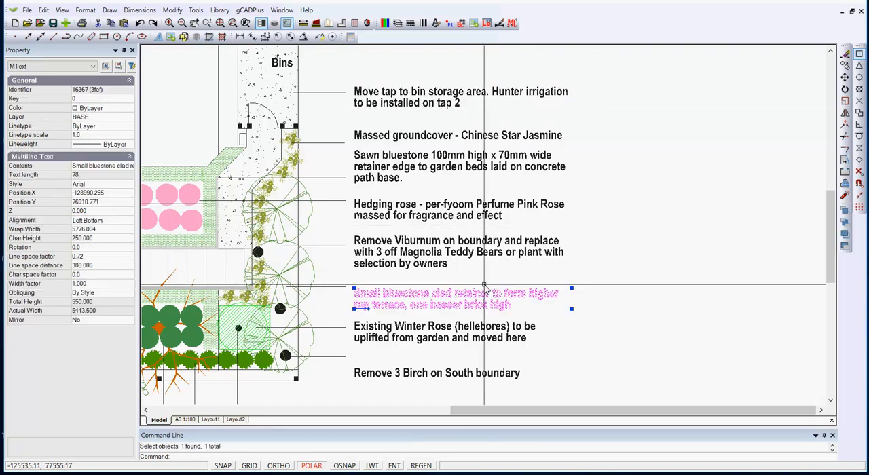
{"action": "right_click", "coordinate": [475, 284]}
{"action": "left_click", "coordinate": [500, 338]}
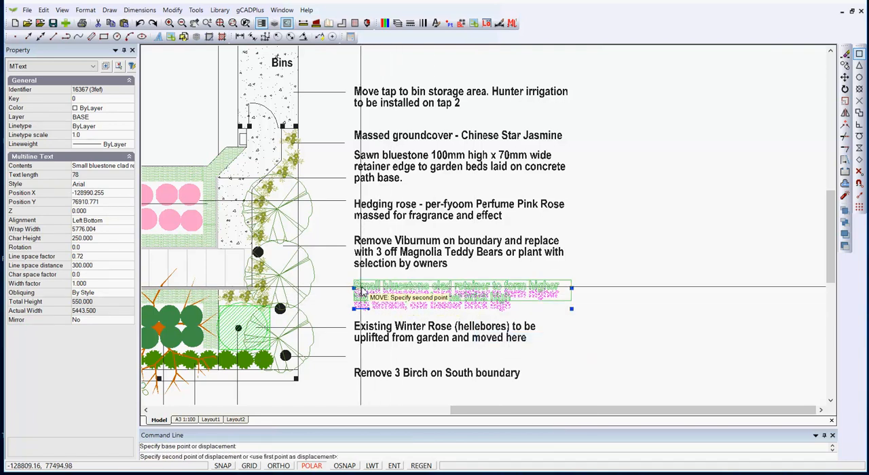
{"action": "key", "text": "Escape"}
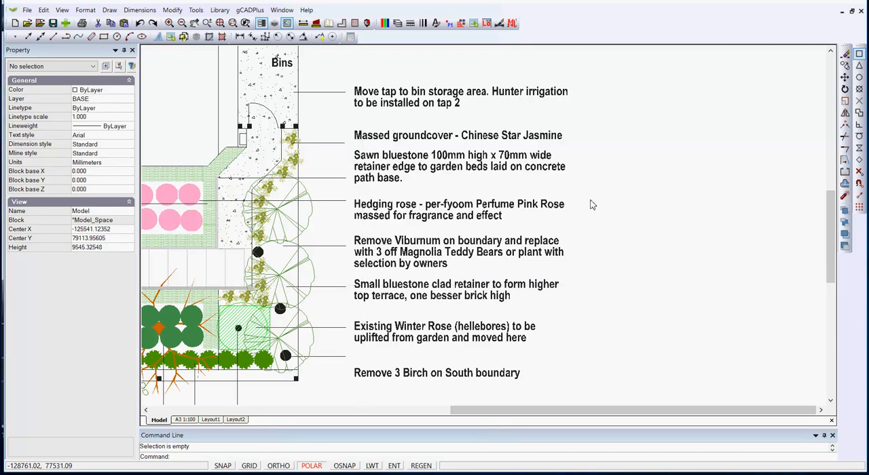
Check the text style assigned to the tap note and open the Text Styles Manager.
{"action": "left_click", "coordinate": [413, 99]}
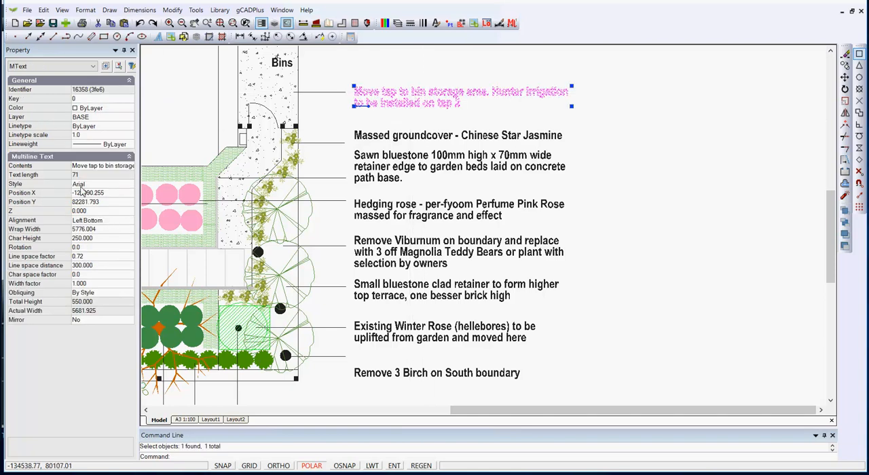
{"action": "key", "text": "Escape"}
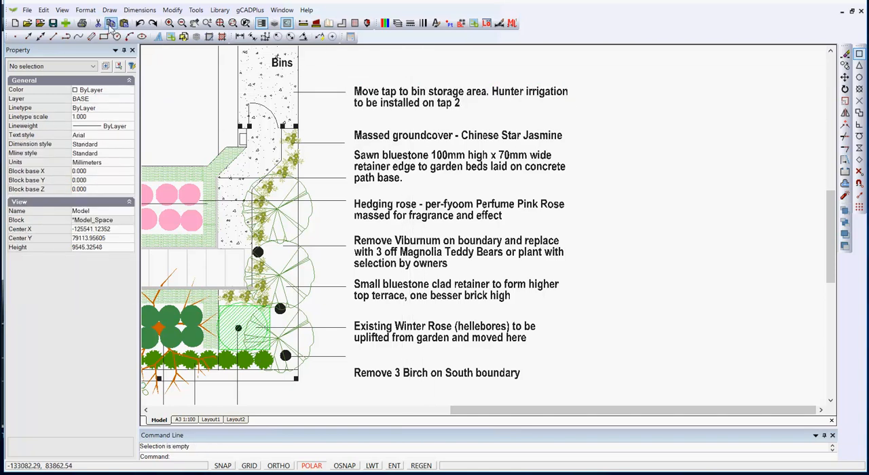
{"action": "left_click", "coordinate": [86, 9]}
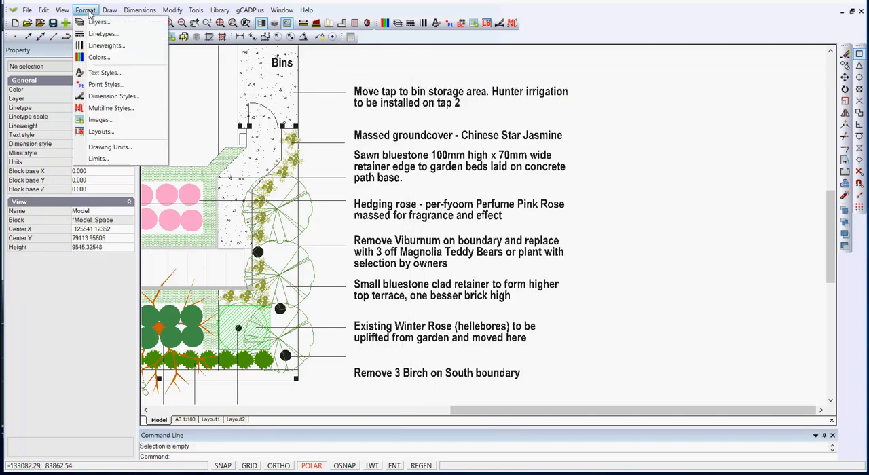
{"action": "left_click", "coordinate": [103, 75]}
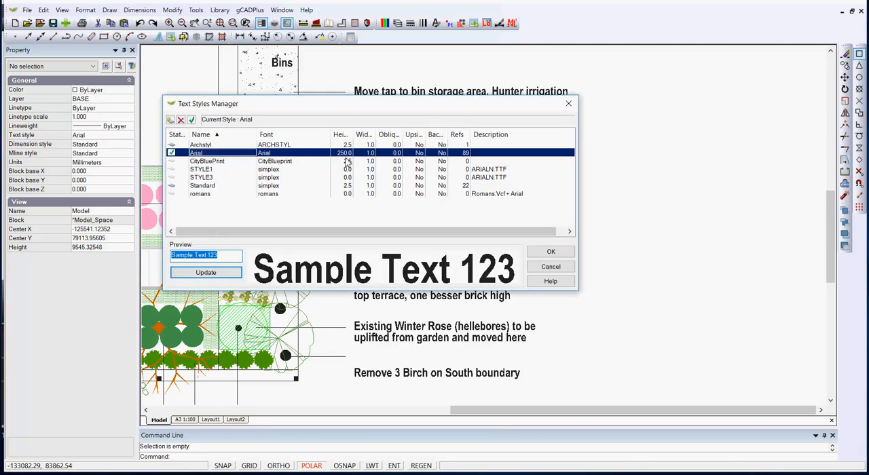